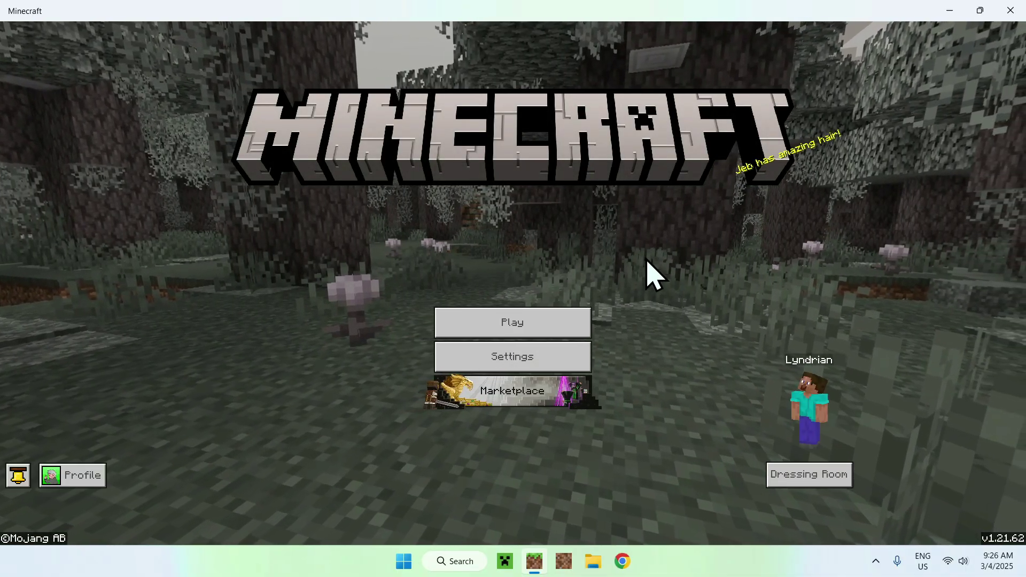
- Create a new world with the Creative game mode and load into it
{"action": "left_click", "coordinate": [537, 304]}
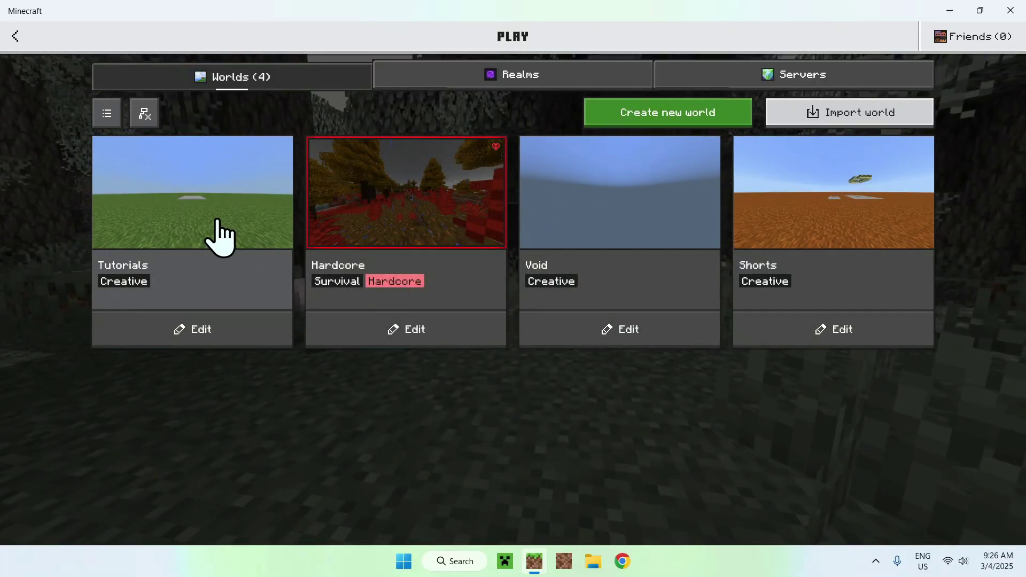
{"action": "left_click", "coordinate": [673, 111]}
{"action": "left_click", "coordinate": [508, 64]}
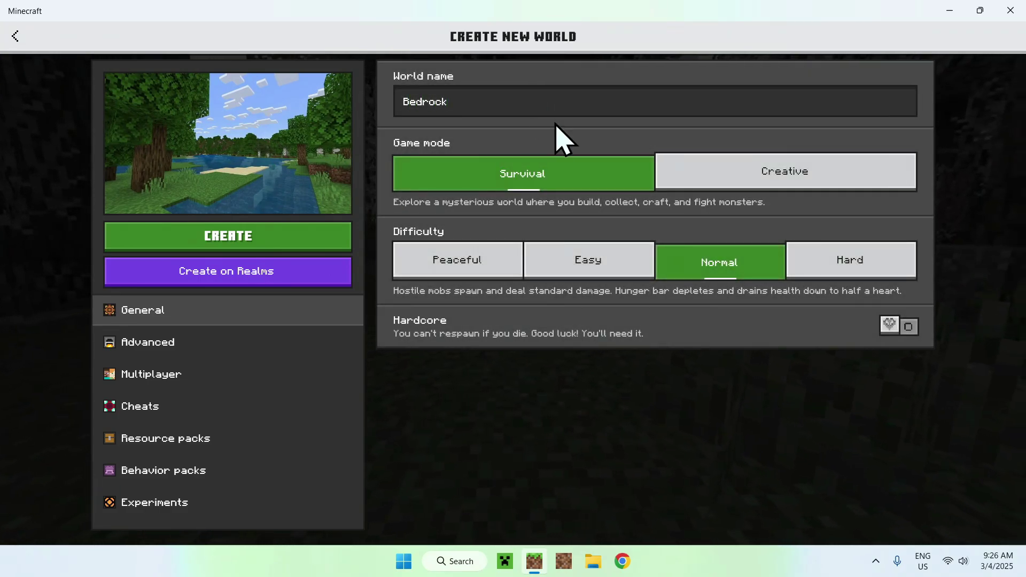
{"action": "left_click", "coordinate": [762, 174]}
{"action": "left_click", "coordinate": [229, 235]}
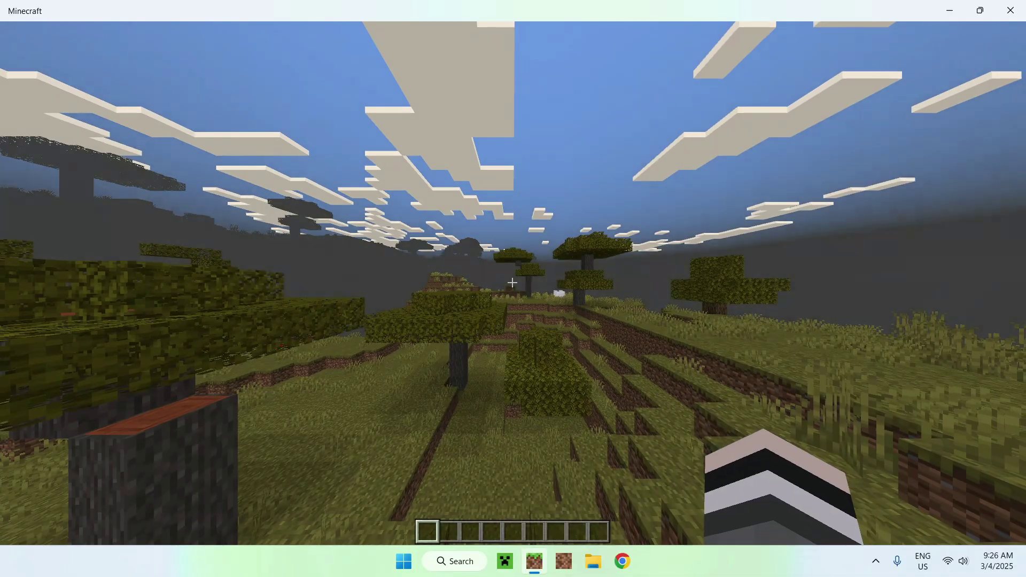
- Add End Stone Brick Wall to the hotbar and place a Cherry Planks block on the ground
{"action": "key", "text": "w"}
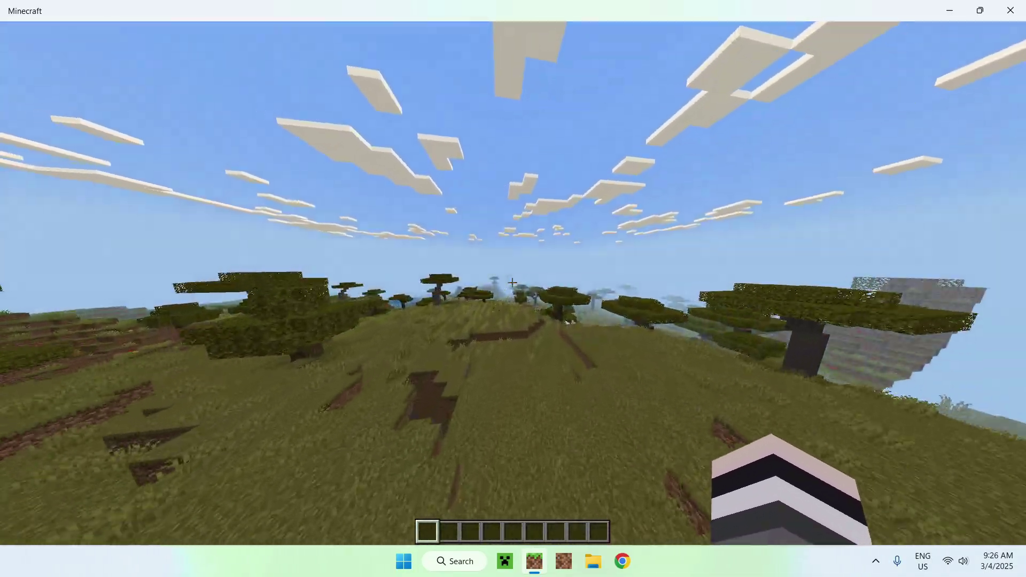
{"action": "key", "text": "e"}
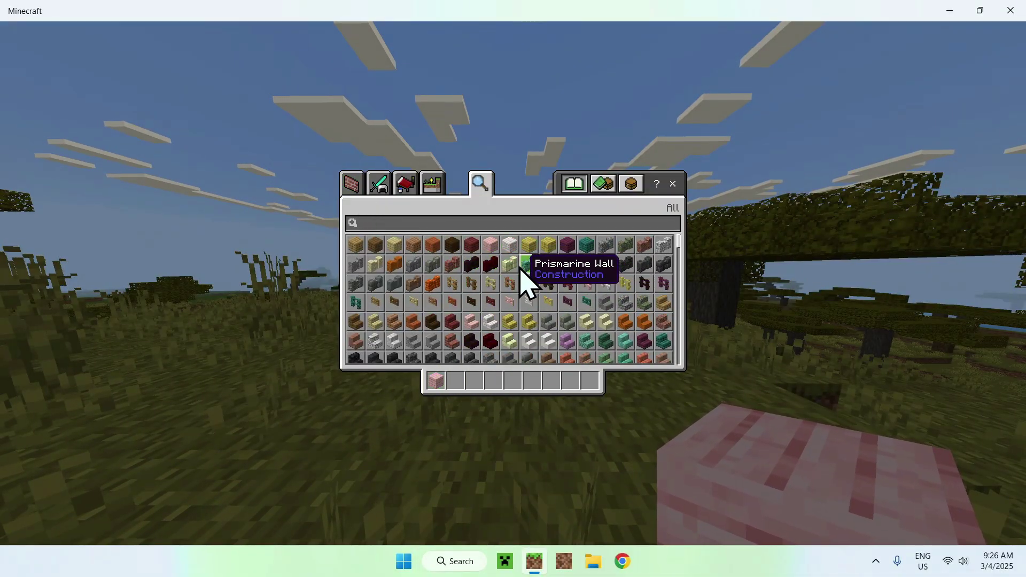
{"action": "left_click", "coordinate": [454, 380]}
{"action": "key", "text": "e"}
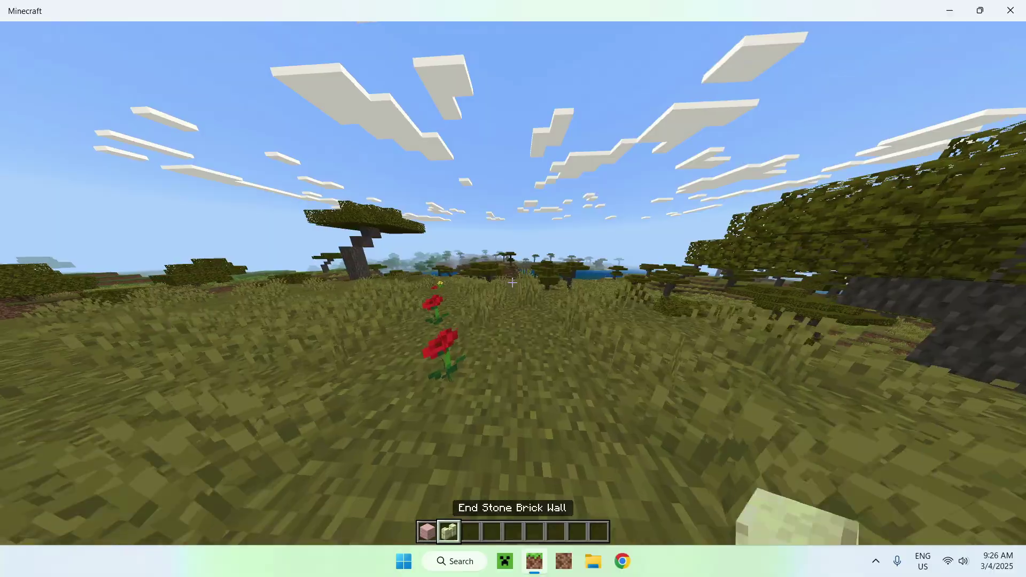
{"action": "key", "text": "1"}
{"action": "right_click", "coordinate": [513, 282]}
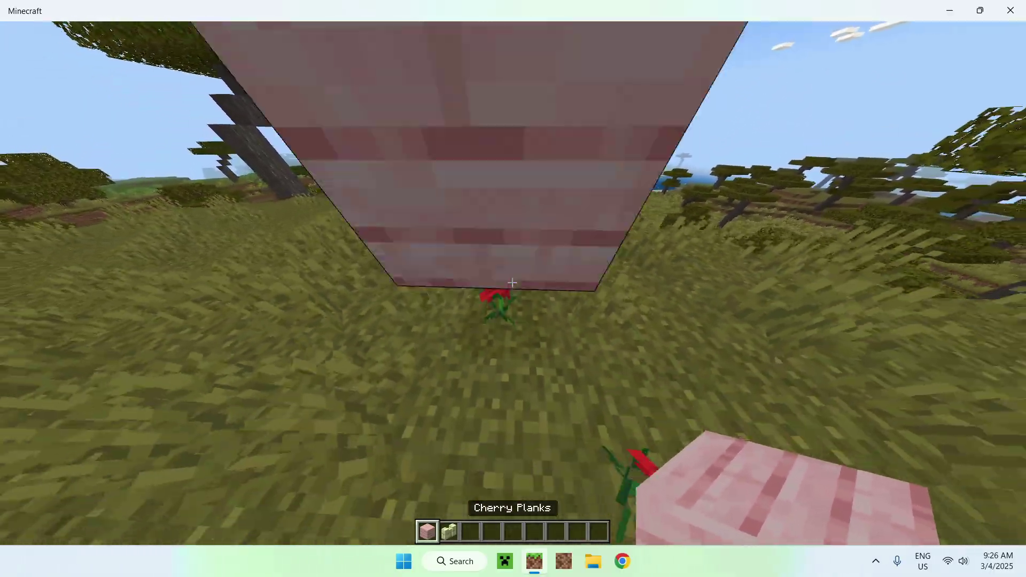
{"action": "left_click", "coordinate": [513, 282]}
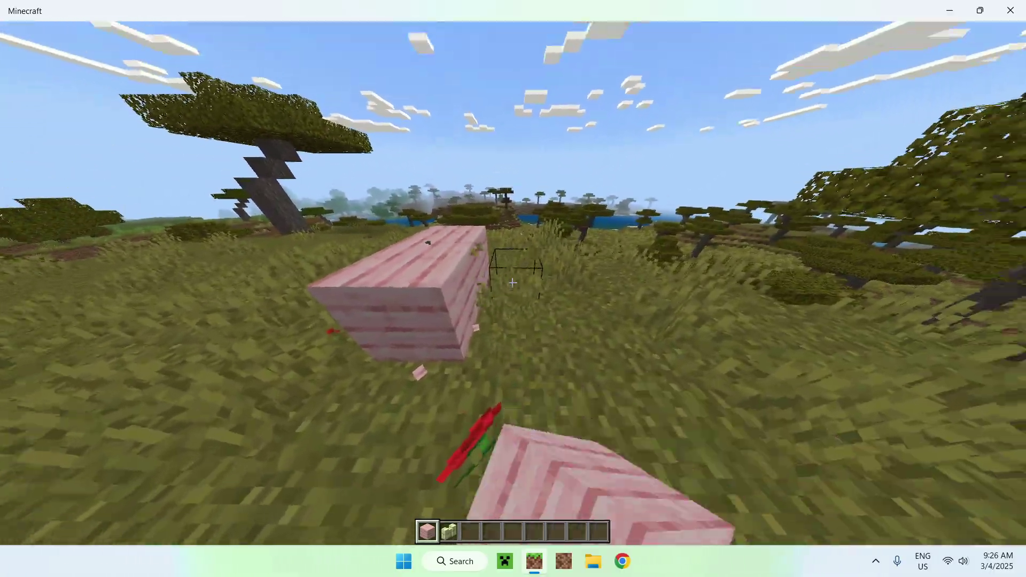
{"action": "right_click", "coordinate": [512, 283]}
- Surround the cherry planks with a ring of End Stone Brick Walls
{"action": "key", "text": "2"}
{"action": "right_click", "coordinate": [512, 283]}
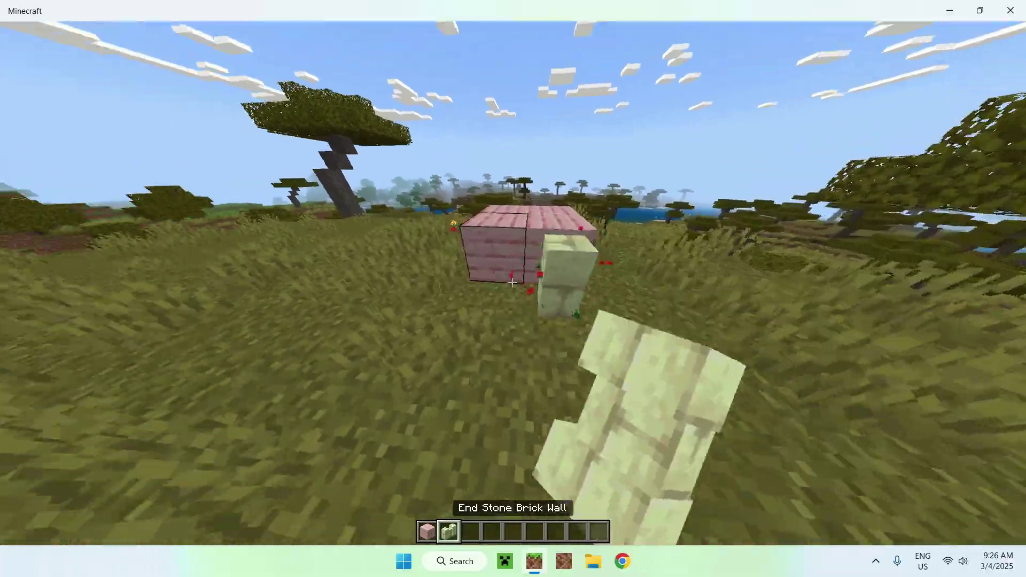
{"action": "right_click", "coordinate": [512, 283]}
{"action": "right_click", "coordinate": [512, 283]}
{"action": "right_click", "coordinate": [512, 283]}
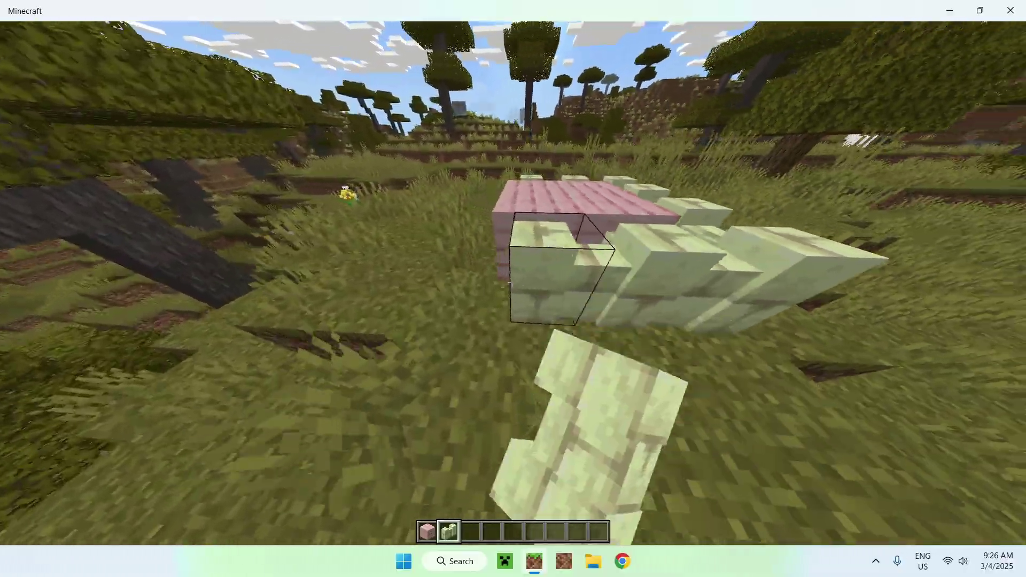
{"action": "right_click", "coordinate": [512, 283]}
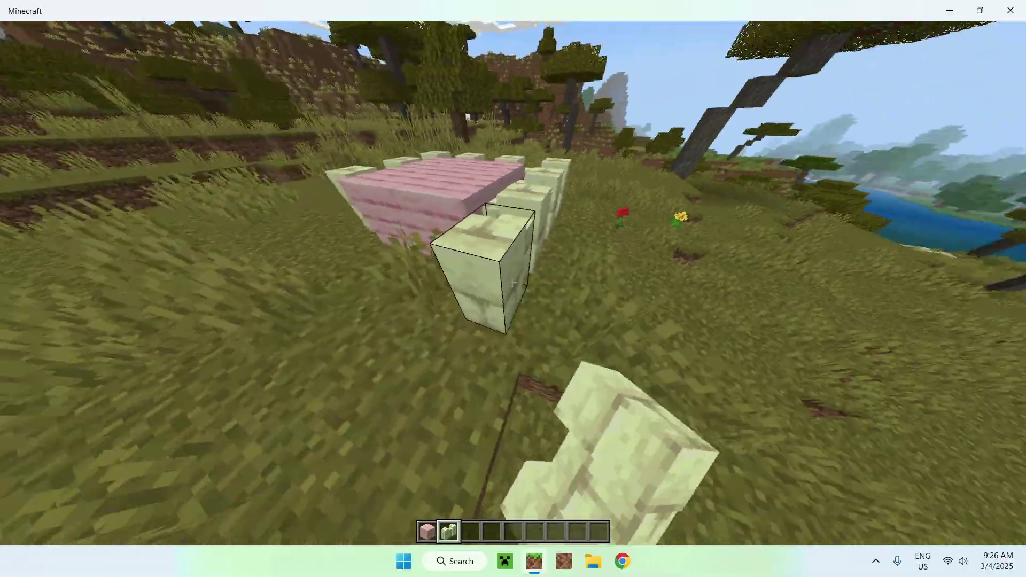
{"action": "right_click", "coordinate": [512, 283]}
{"action": "right_click", "coordinate": [512, 283]}
{"action": "right_click", "coordinate": [513, 283]}
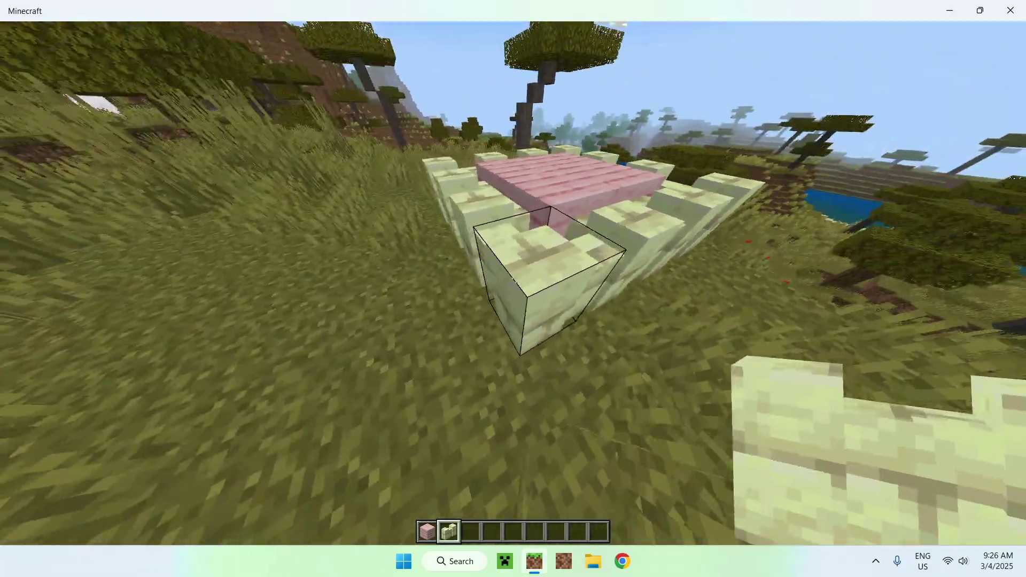
- Back away to view the finished walled platform, then pause the game
{"action": "key", "text": "4"}
{"action": "key", "text": "s"}
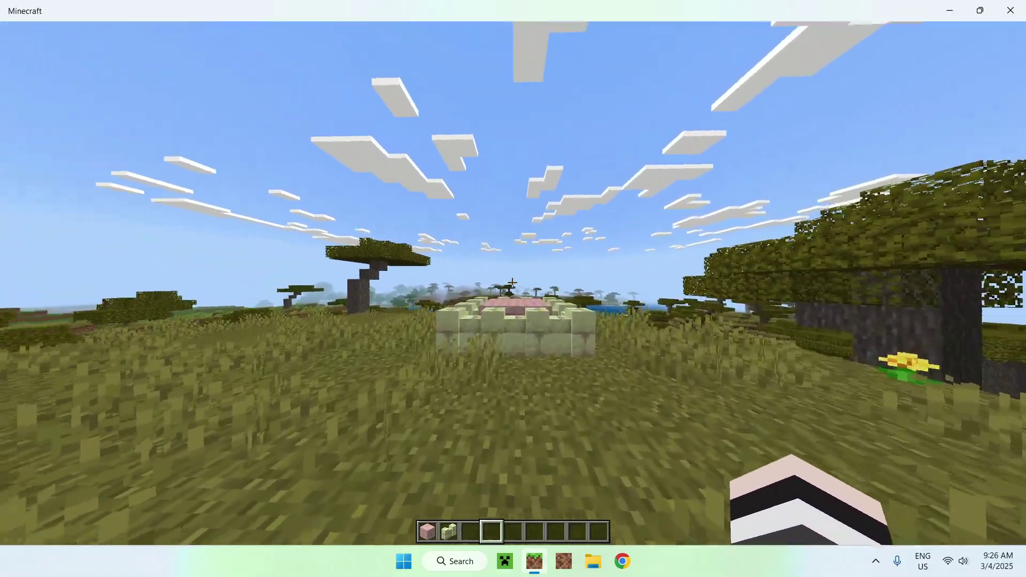
{"action": "key", "text": "s"}
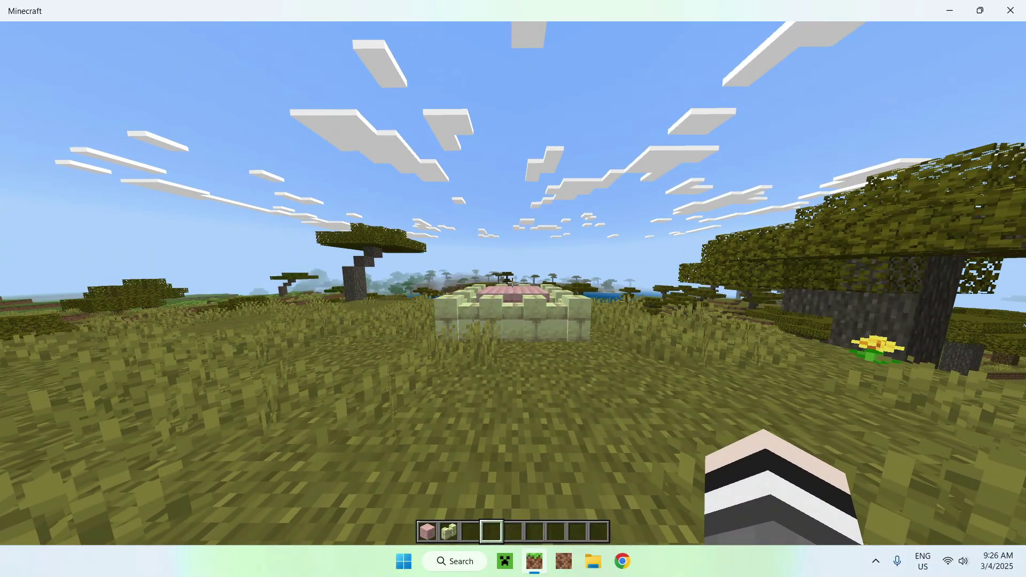
{"action": "key", "text": "Escape"}
- Save and quit, then bring up Export world in the Bedrock world's Edit settings
{"action": "left_click", "coordinate": [339, 317]}
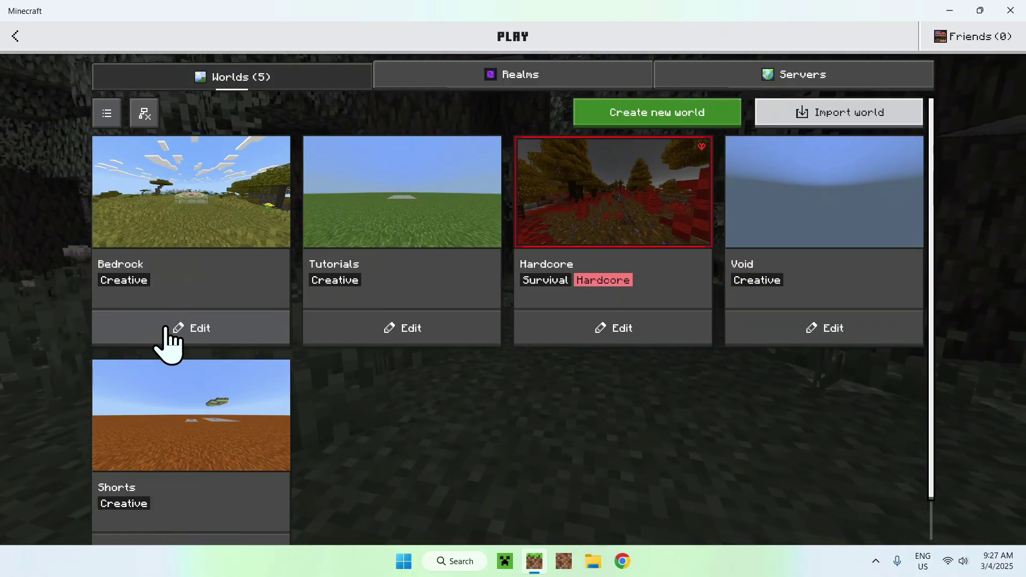
{"action": "left_click", "coordinate": [181, 329]}
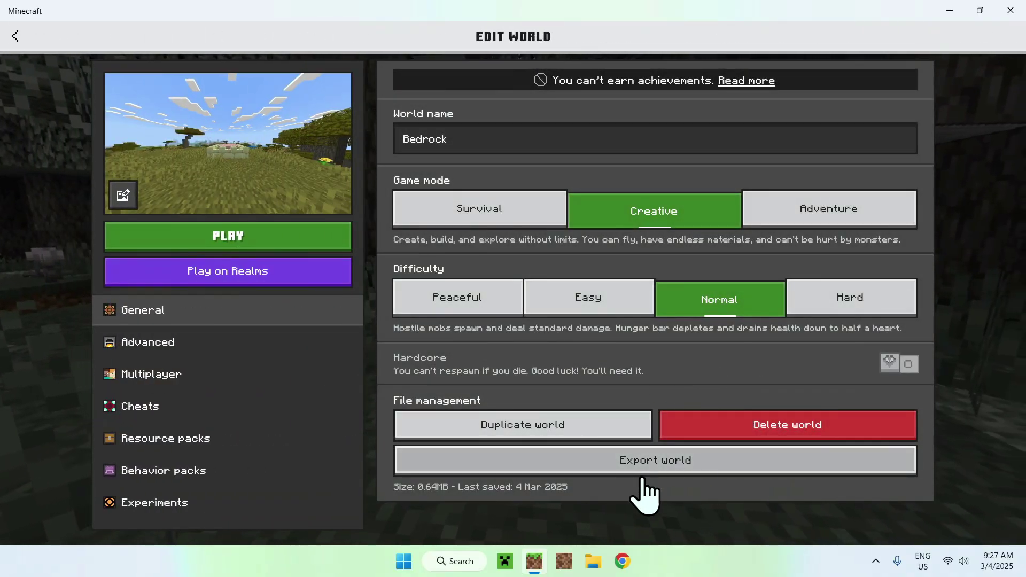
{"action": "left_click", "coordinate": [657, 470]}
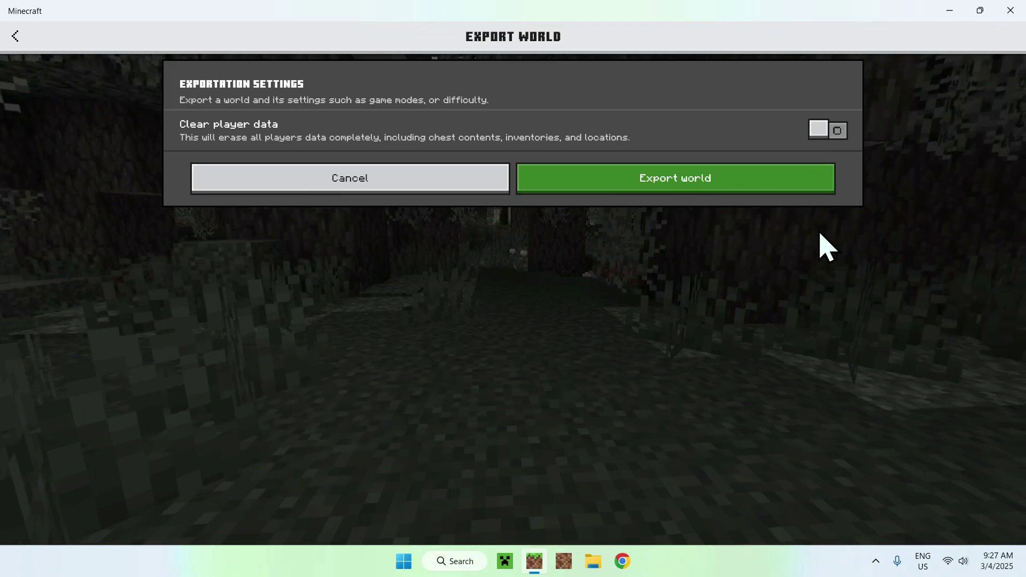
- Export the world as Bedrock.mcworld into the Downloads folder
{"action": "left_click", "coordinate": [673, 197]}
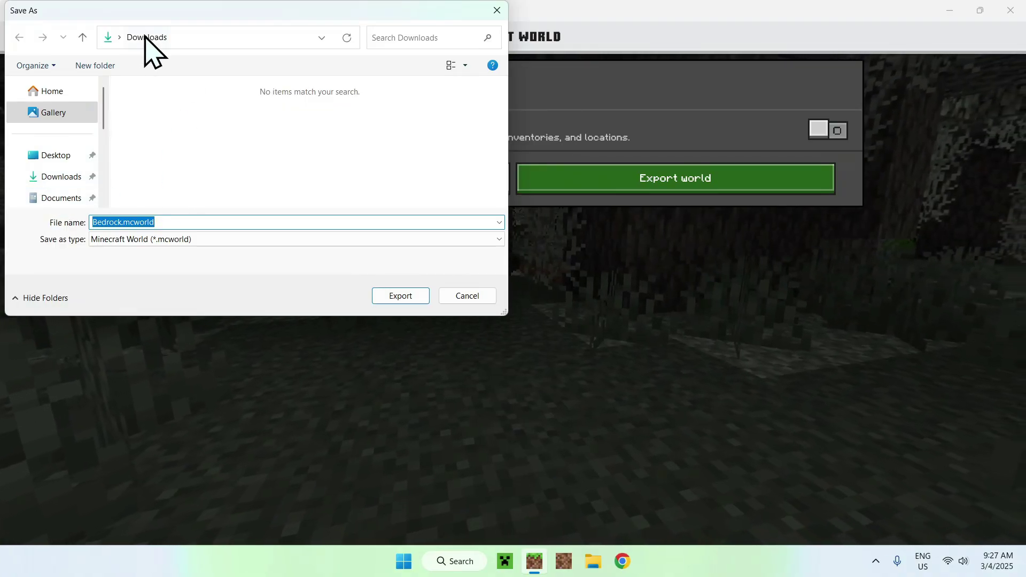
{"action": "left_click", "coordinate": [401, 297]}
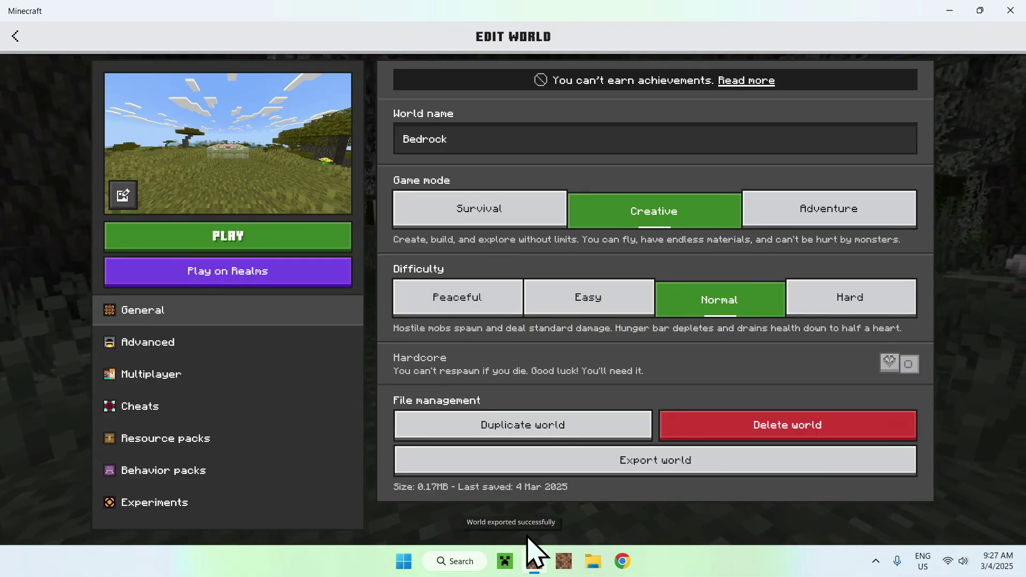
- Close Minecraft and show the Downloads folder in File Explorer
{"action": "left_click", "coordinate": [1010, 11]}
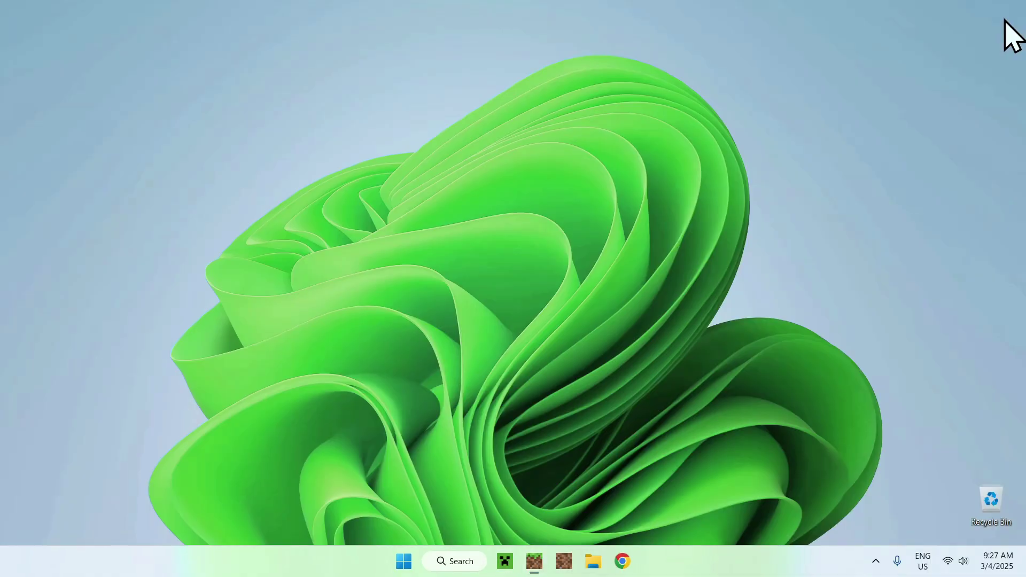
{"action": "left_click", "coordinate": [594, 561]}
{"action": "left_click", "coordinate": [64, 187]}
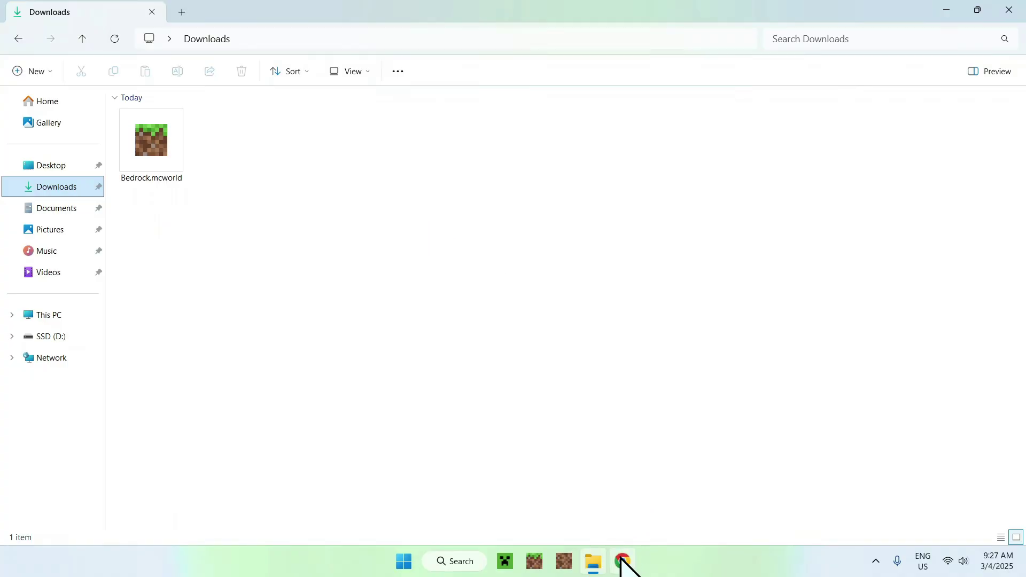
- Search Google for Chunker and download the v1.4.6 Windows installer from chunker.app
{"action": "left_click", "coordinate": [623, 561]}
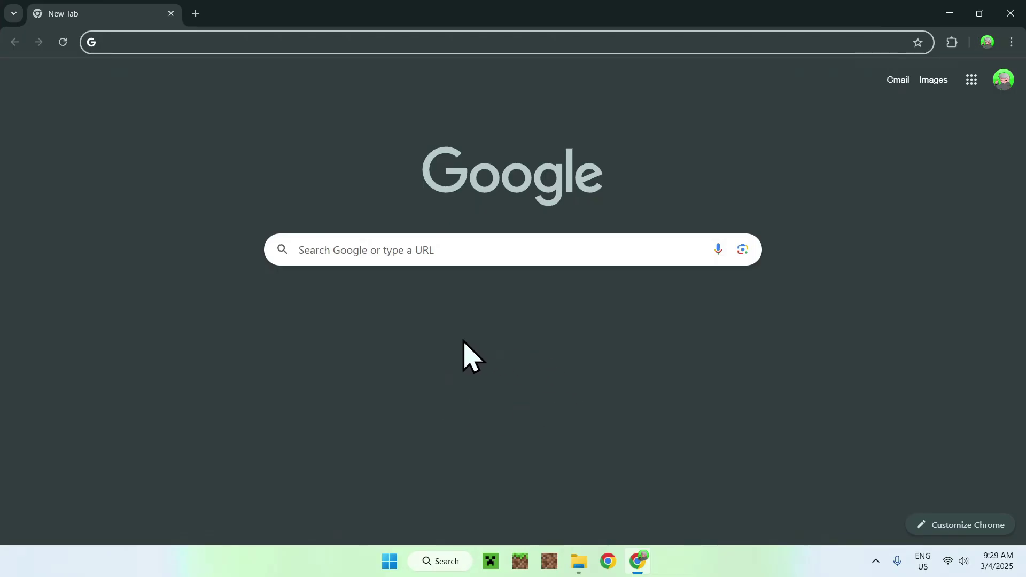
{"action": "left_click", "coordinate": [463, 248]}
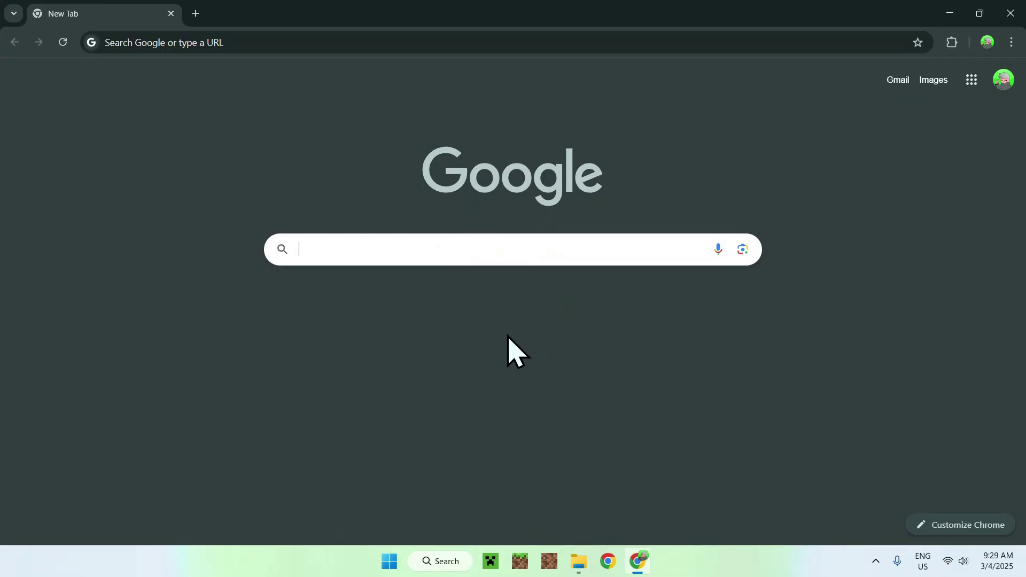
{"action": "type", "text": "Chunker Minecraft"}
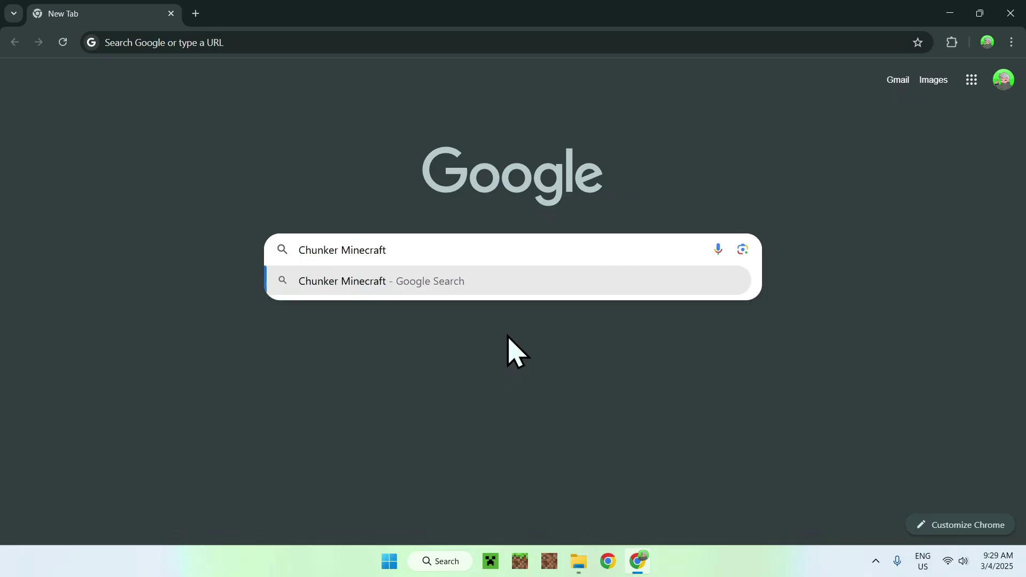
{"action": "key", "text": "Return"}
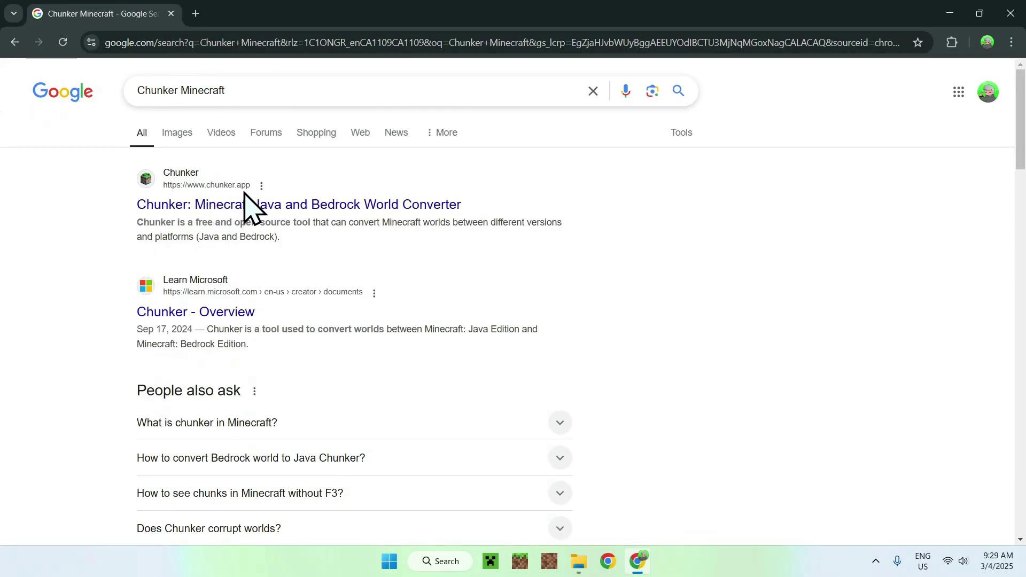
{"action": "left_click", "coordinate": [188, 206]}
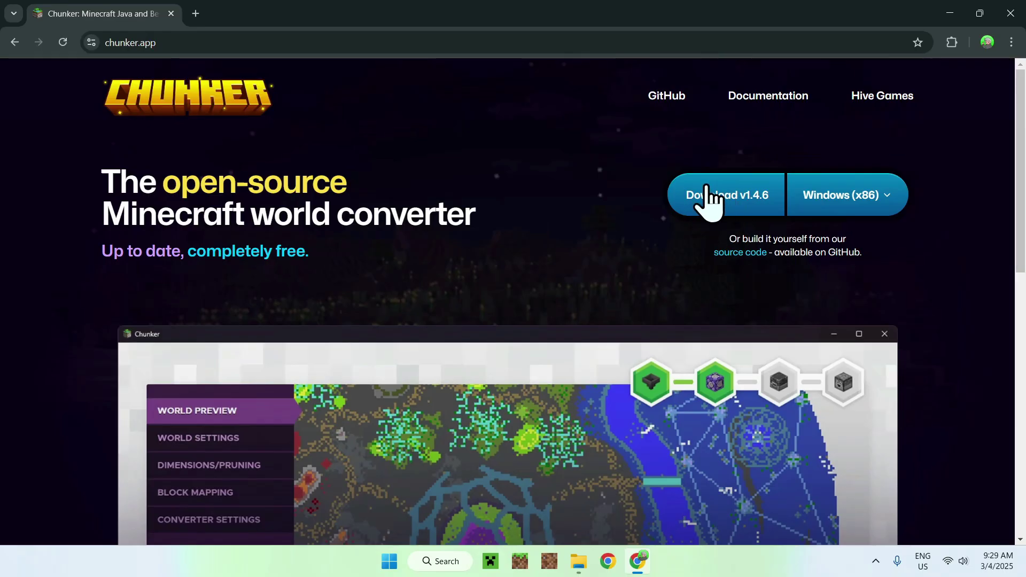
{"action": "left_click", "coordinate": [731, 198]}
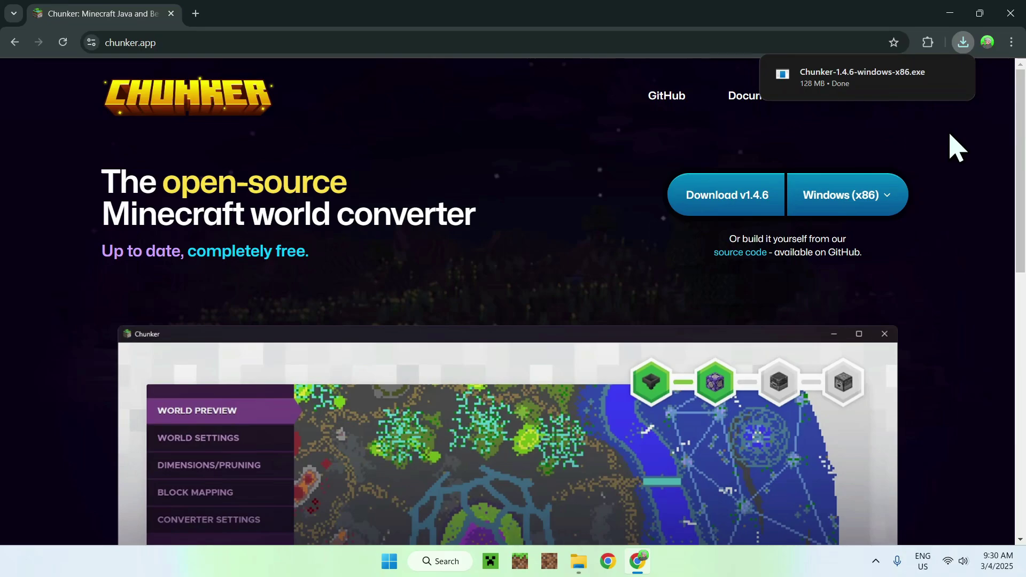
- Close Chrome, launch Chunker, and choose Bedrock.mcworld from Downloads as the archive
{"action": "left_click", "coordinate": [1011, 13]}
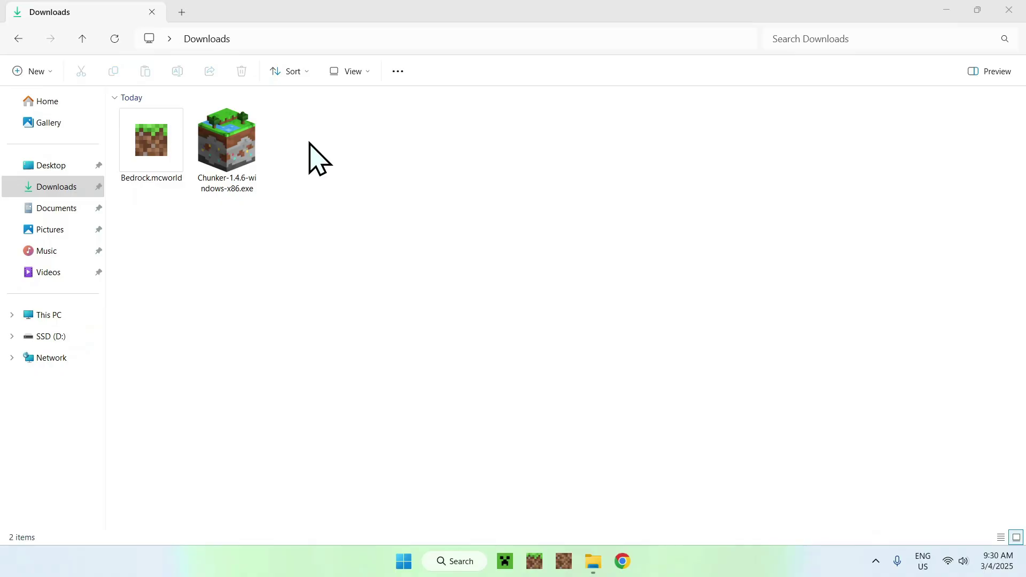
{"action": "double_click", "coordinate": [236, 139]}
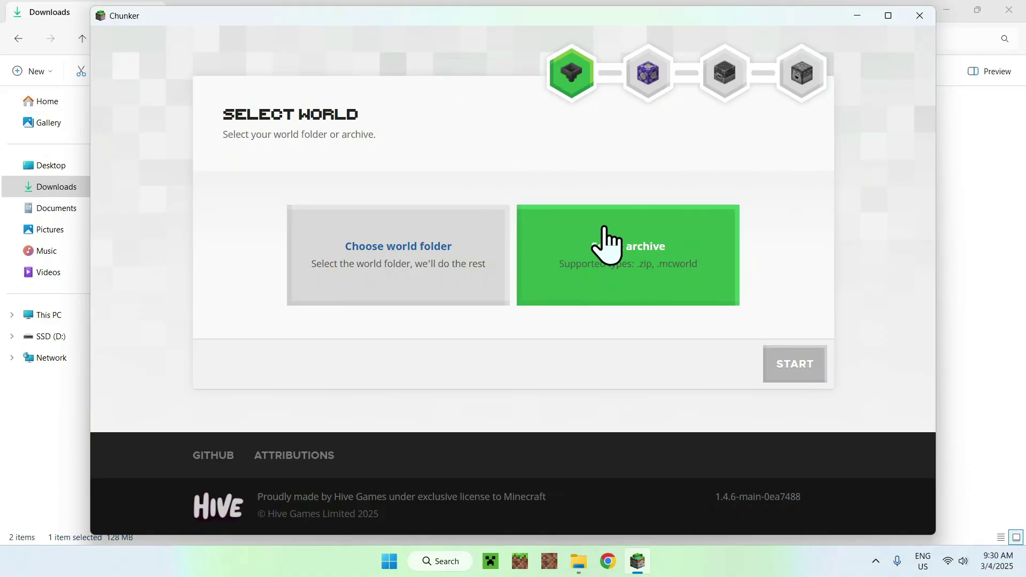
{"action": "left_click", "coordinate": [633, 281]}
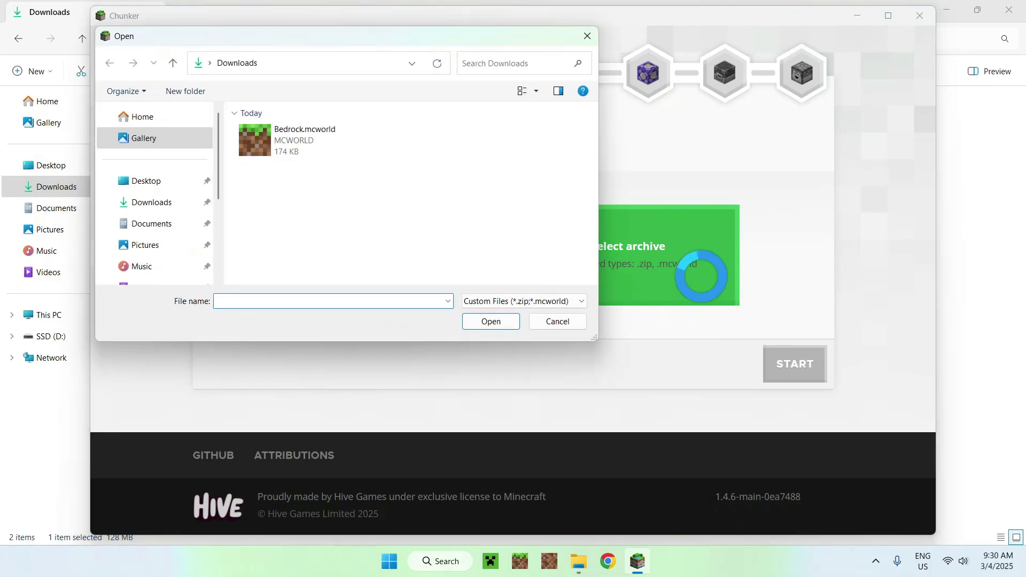
{"action": "left_click", "coordinate": [309, 145]}
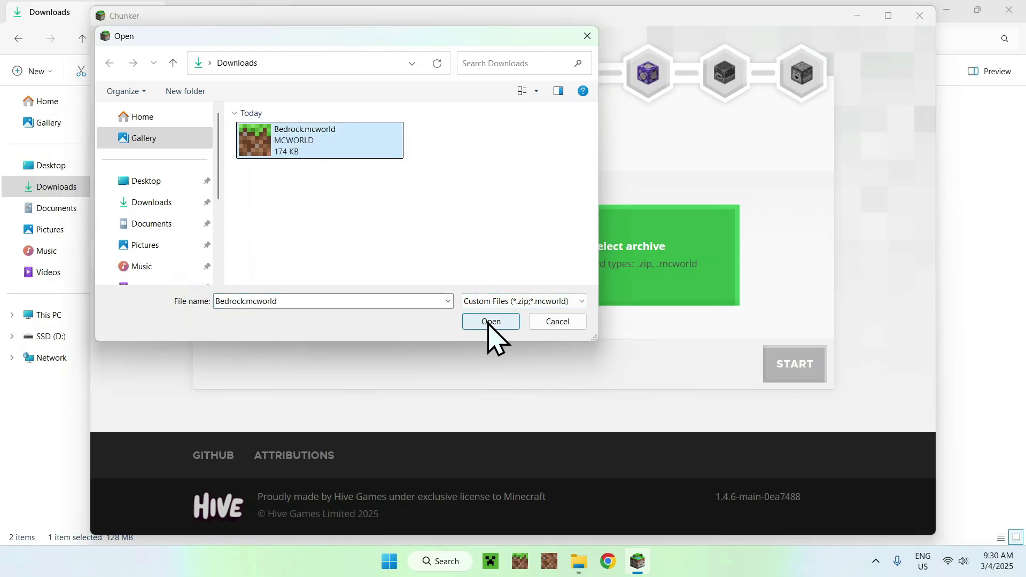
{"action": "left_click", "coordinate": [491, 323]}
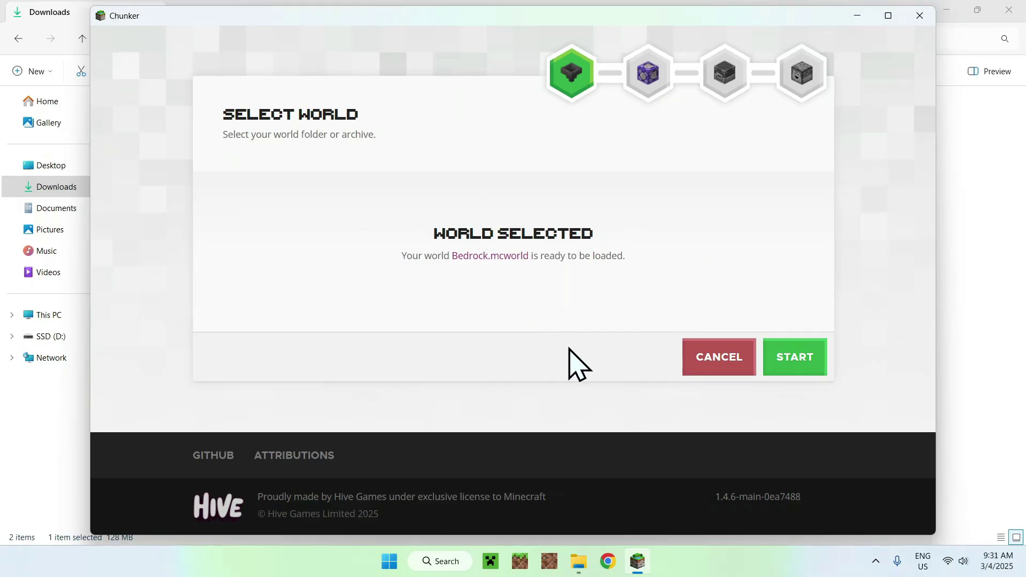
- Load the world, pick Java Edition 1.21.4 as the export target, and convert
{"action": "left_click", "coordinate": [797, 362]}
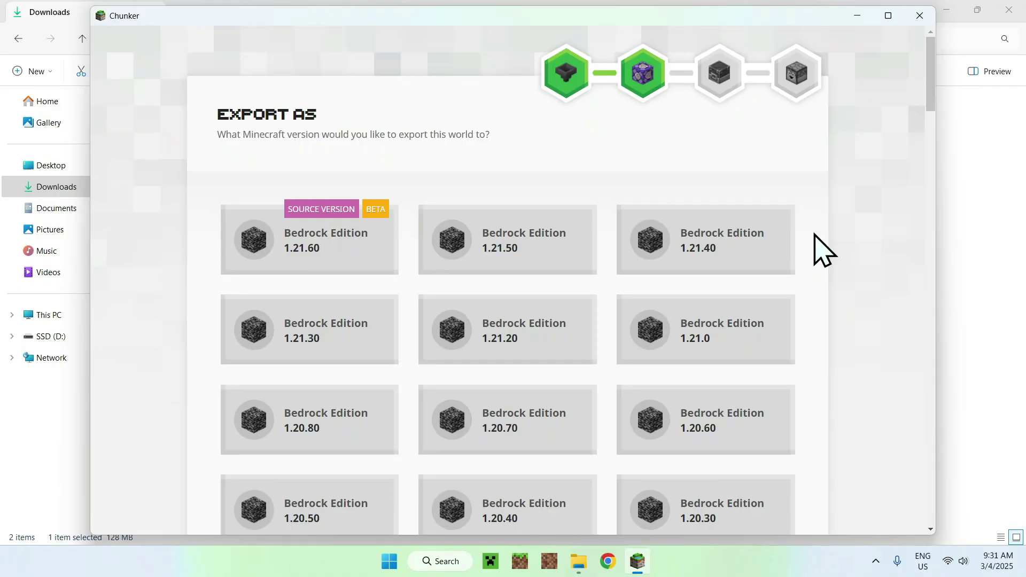
{"action": "scroll", "coordinate": [815, 236], "scroll_direction": "down", "scroll_amount": 9}
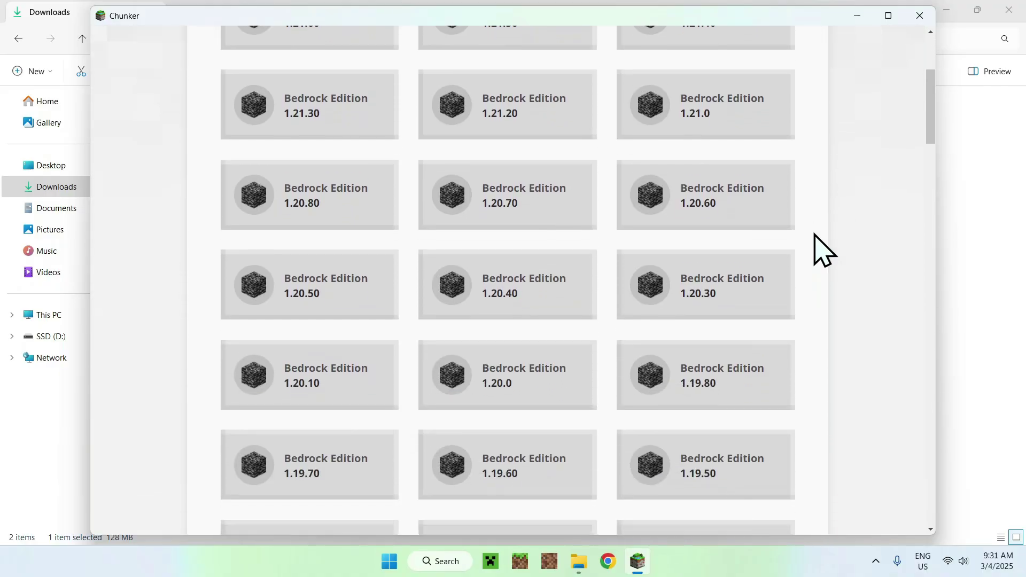
{"action": "scroll", "coordinate": [815, 236], "scroll_direction": "down", "scroll_amount": 9}
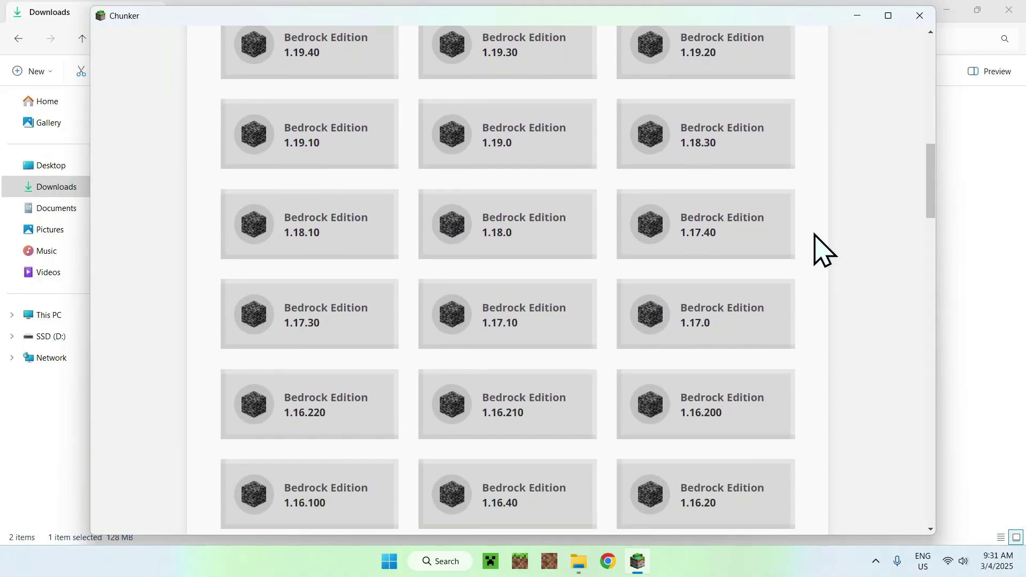
{"action": "scroll", "coordinate": [815, 235], "scroll_direction": "down", "scroll_amount": 3}
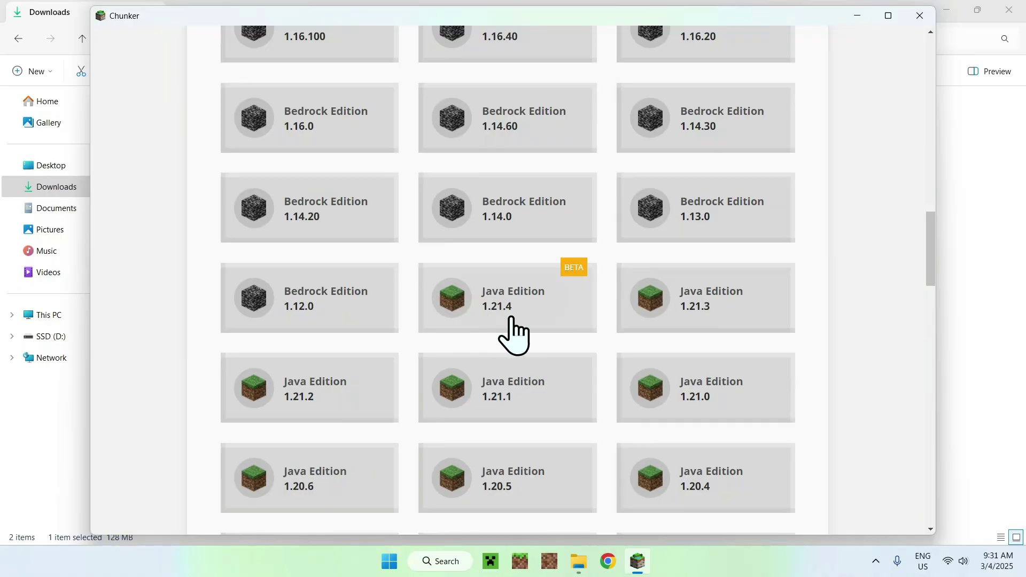
{"action": "left_click", "coordinate": [494, 301]}
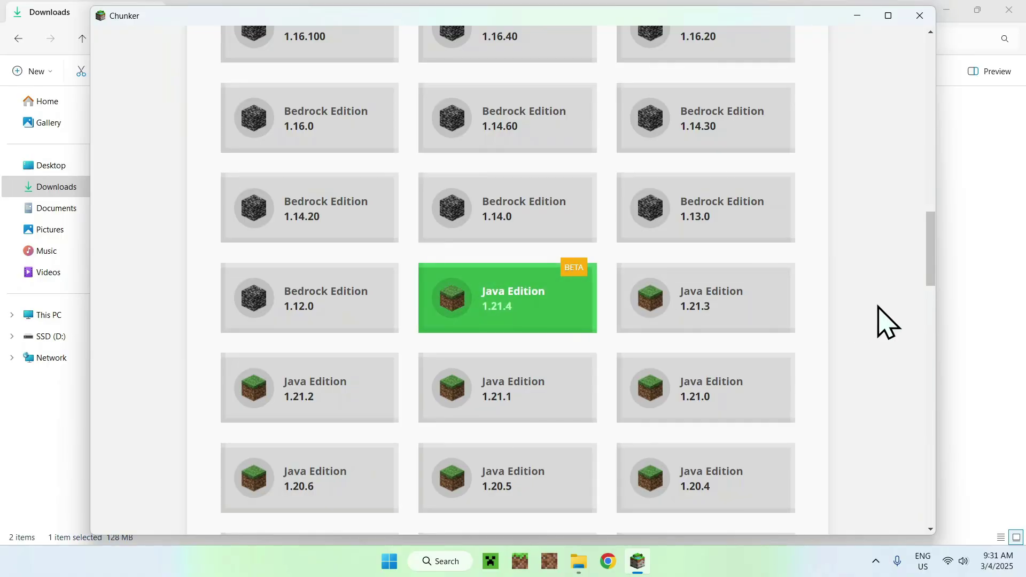
{"action": "scroll", "coordinate": [867, 314], "scroll_direction": "down", "scroll_amount": 5}
{"action": "scroll", "coordinate": [857, 300], "scroll_direction": "down", "scroll_amount": 15}
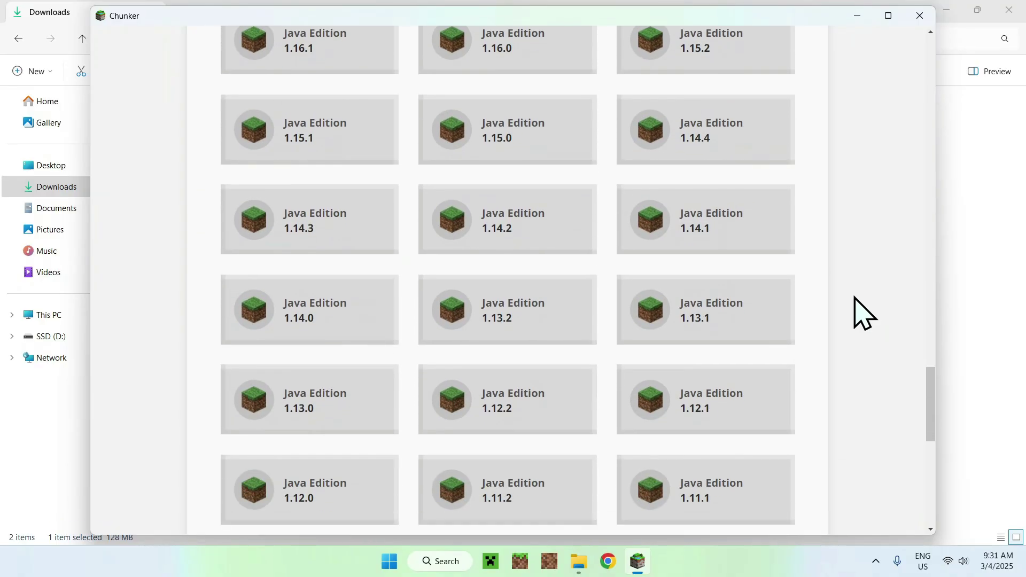
{"action": "scroll", "coordinate": [855, 297], "scroll_direction": "down", "scroll_amount": 10}
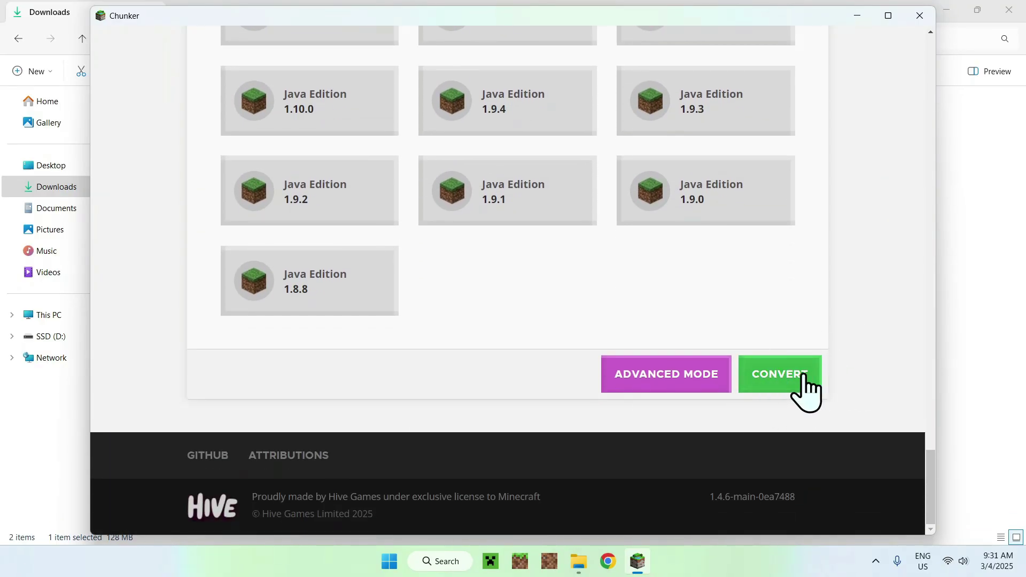
{"action": "left_click", "coordinate": [777, 374]}
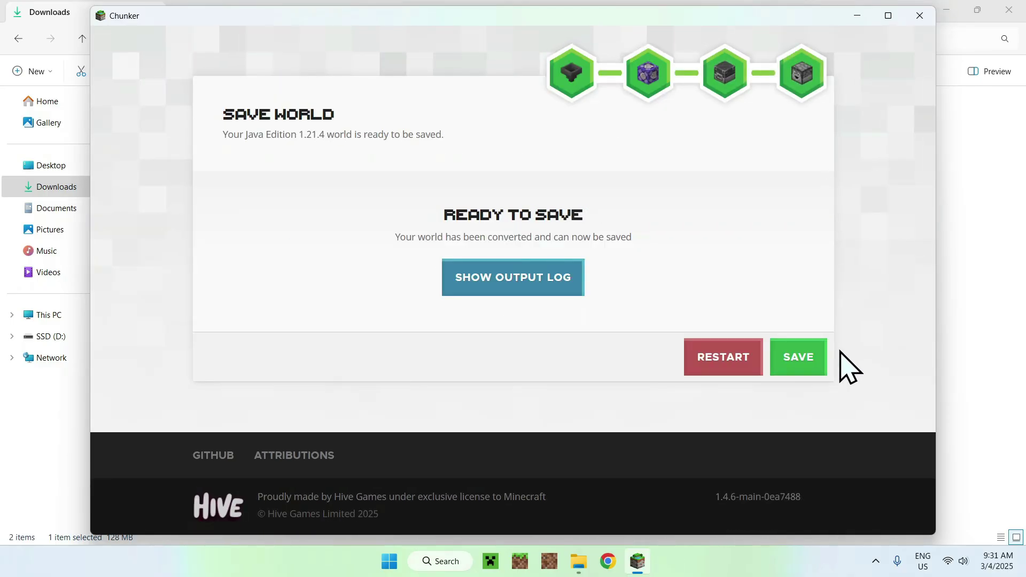
{"action": "left_click", "coordinate": [799, 354]}
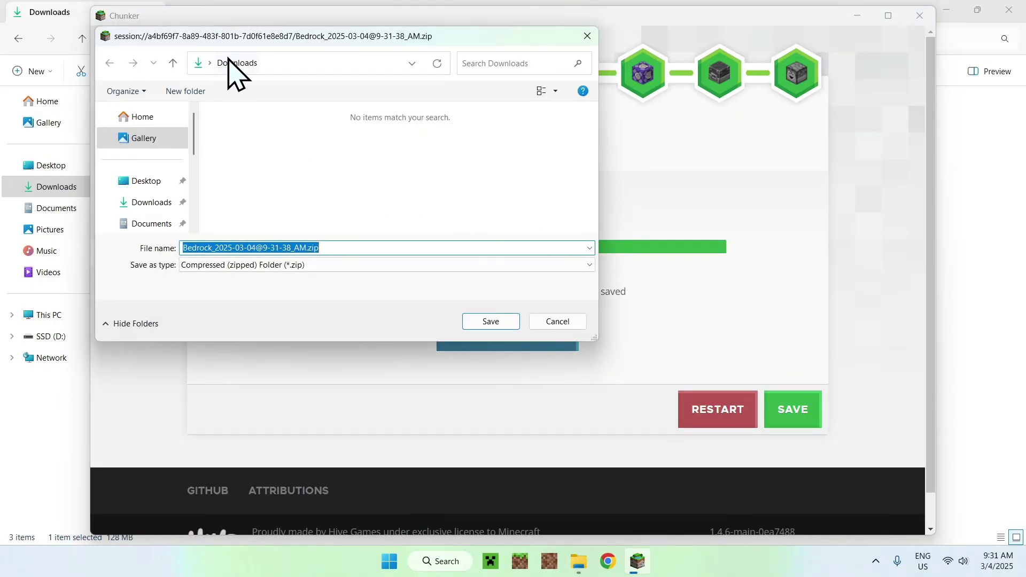
{"action": "left_click", "coordinate": [486, 320]}
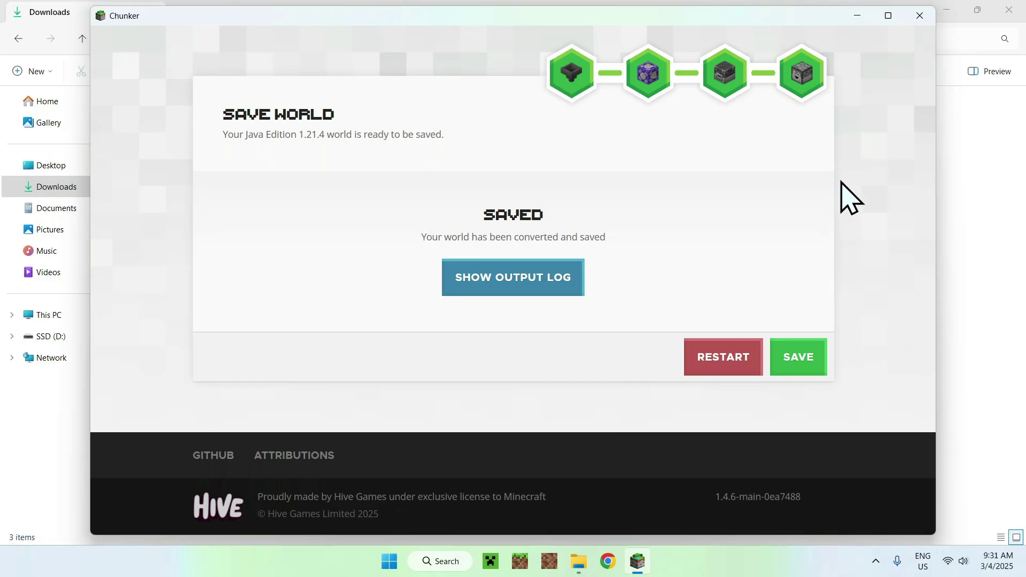
{"action": "left_click", "coordinate": [920, 15]}
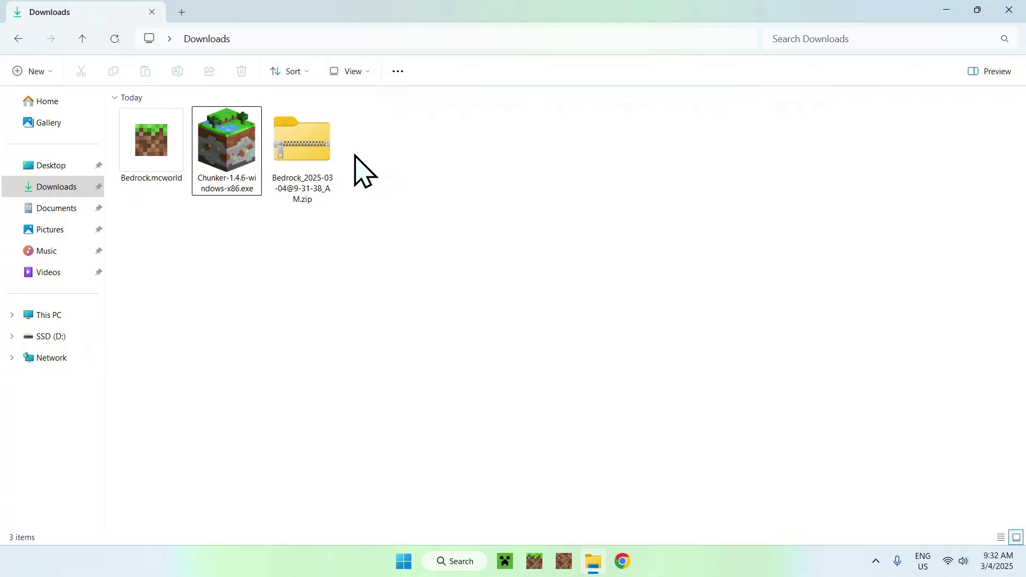
{"action": "right_click", "coordinate": [314, 159]}
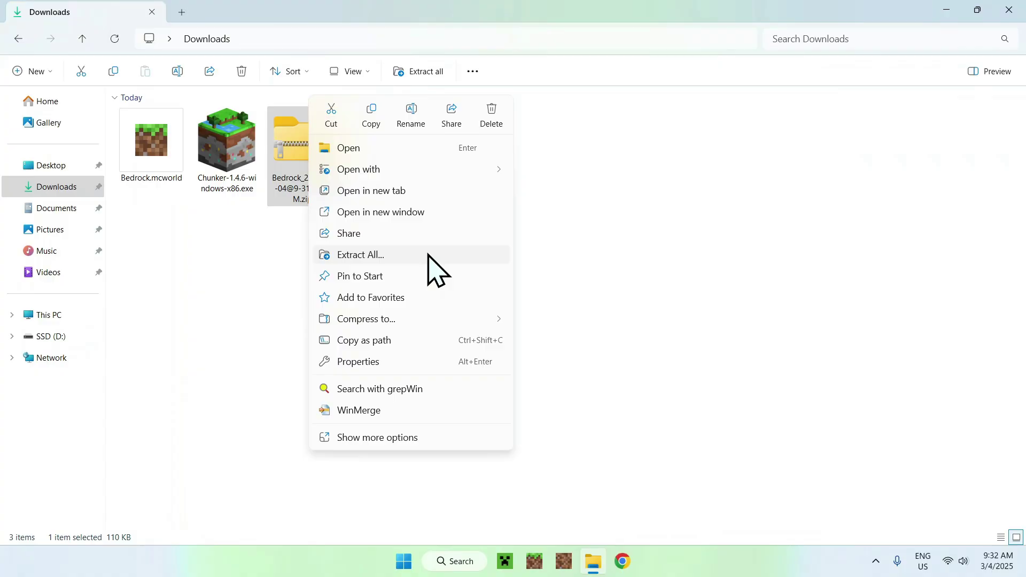
{"action": "left_click", "coordinate": [543, 245]}
{"action": "right_click", "coordinate": [302, 183]}
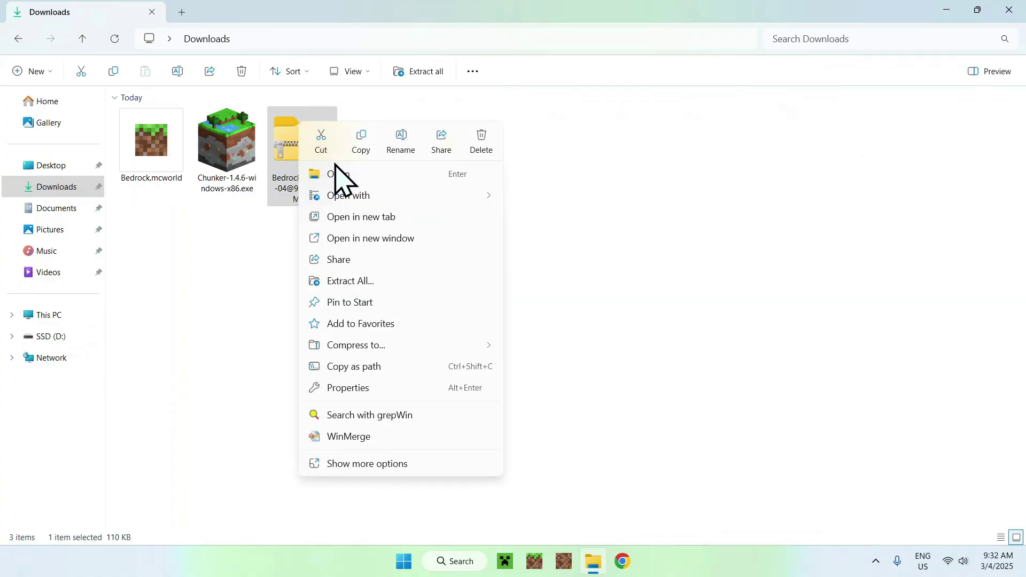
{"action": "left_click", "coordinate": [420, 280]}
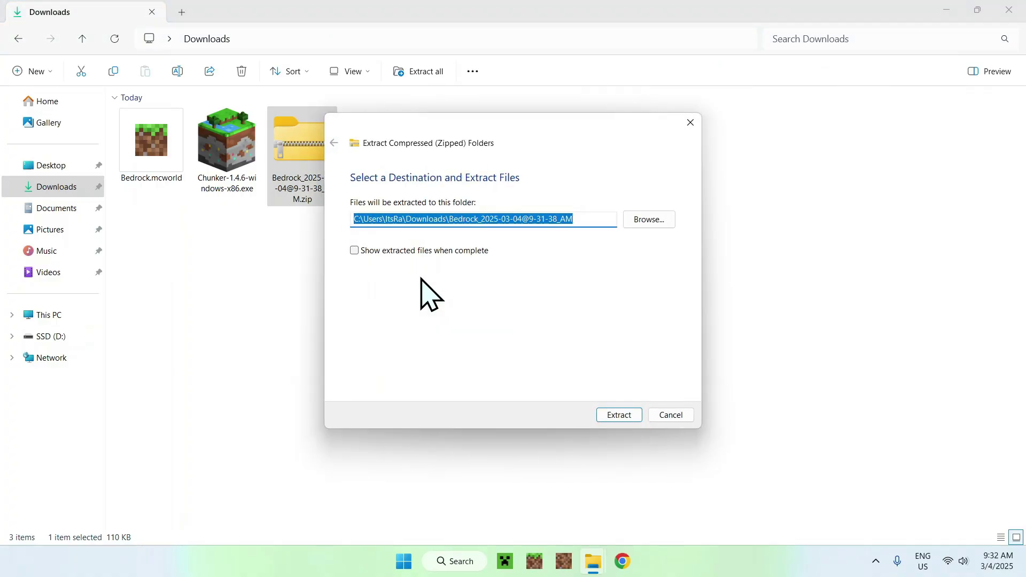
{"action": "left_click", "coordinate": [621, 414]}
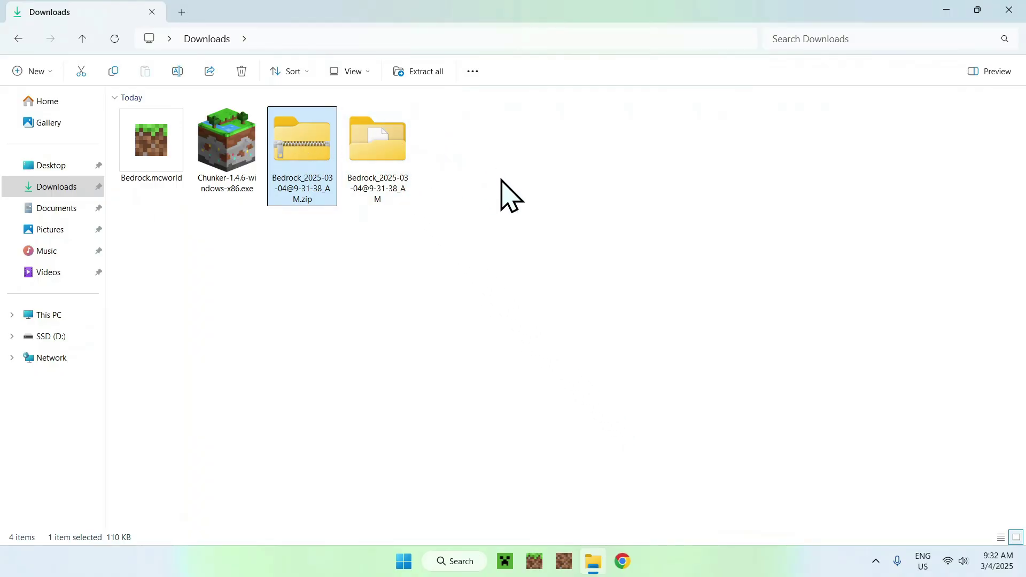
{"action": "double_click", "coordinate": [383, 152]}
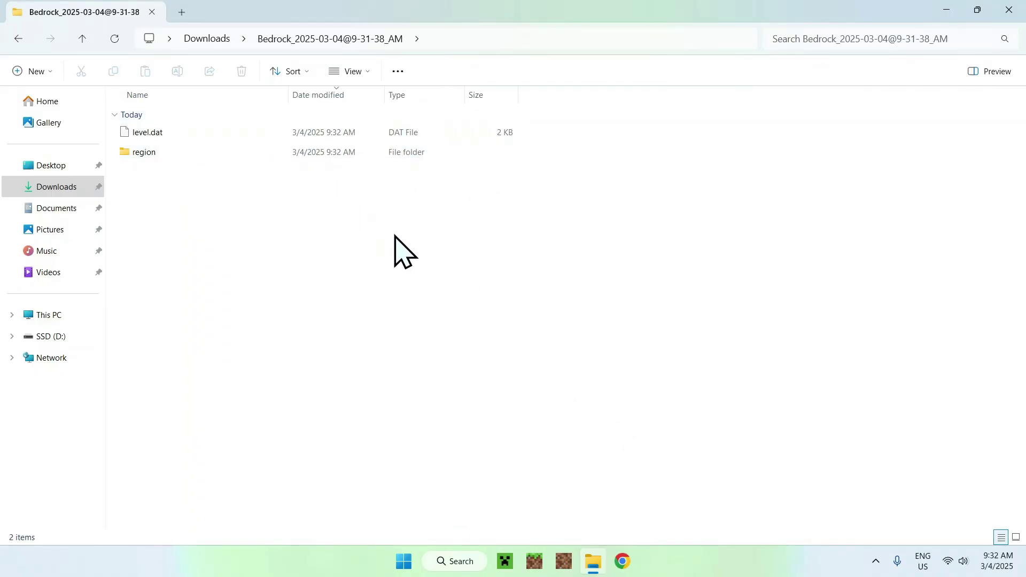